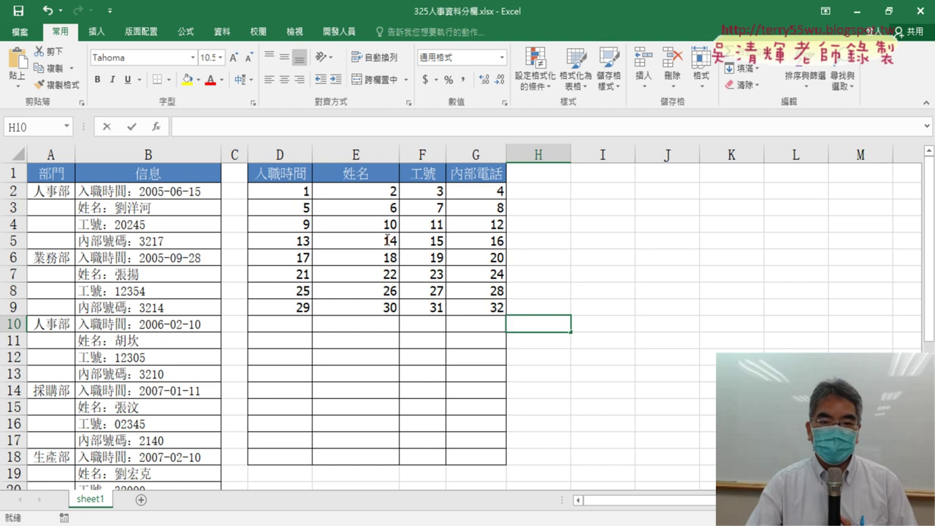
Step: Select D2:G9 to review its numbering formula =COLUMN()-3+(ROW()-2)*4
drag(292, 191, 473, 304)
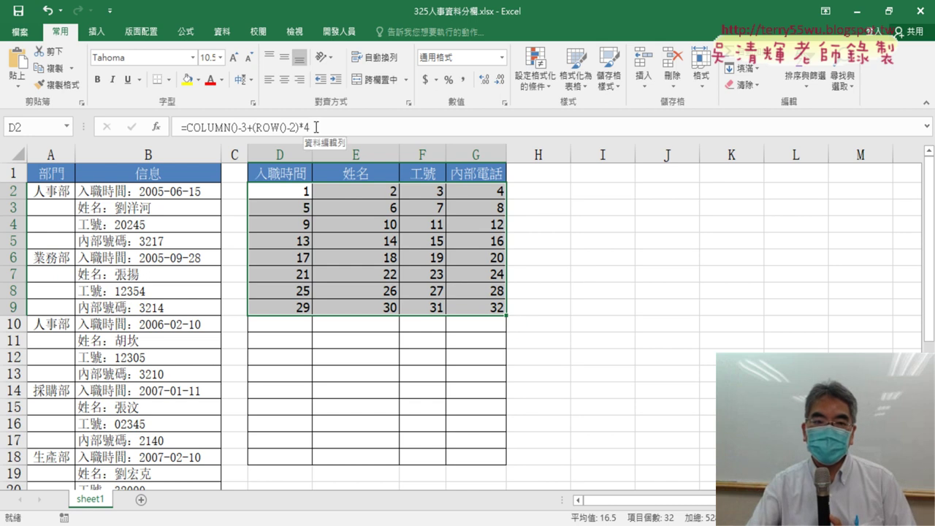
Step: Cut D2's numbering formula down to a bare '=' and bring up Insert Function
mouse_move(316, 127)
mouse_down()
mouse_move(271, 127)
mouse_move(291, 127)
mouse_up()
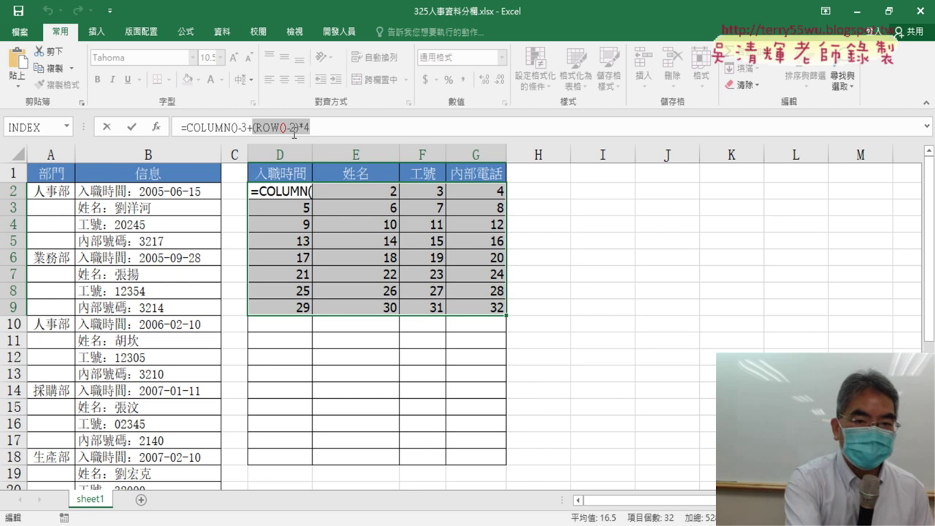
key(Escape)
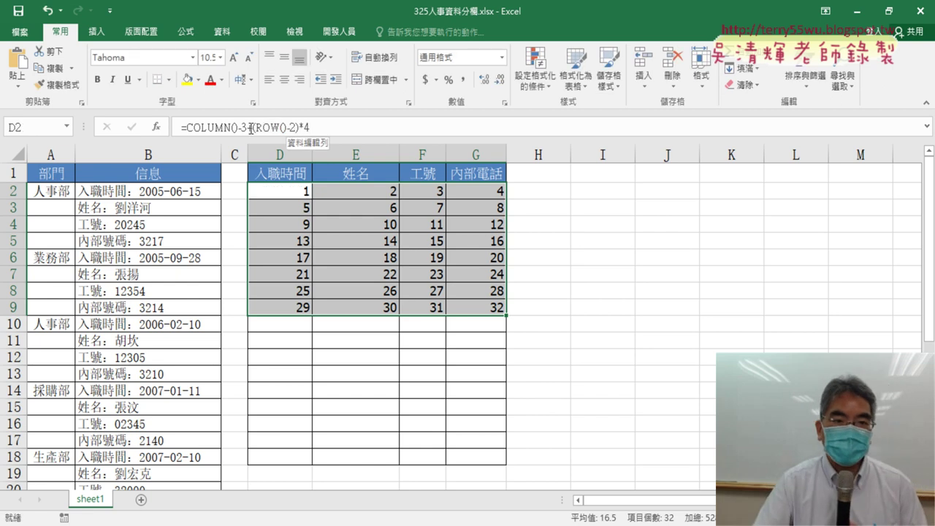
drag(189, 128, 310, 128)
right_click(285, 134)
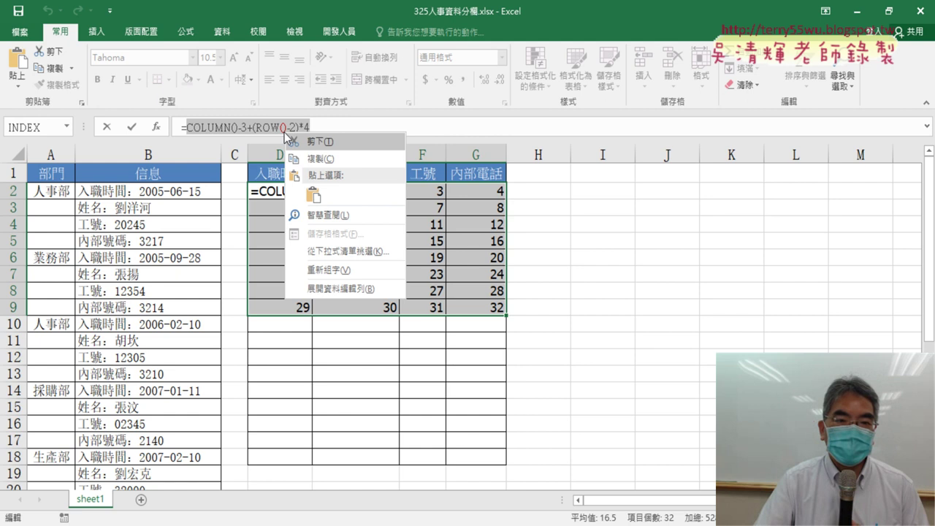
click(307, 142)
click(157, 127)
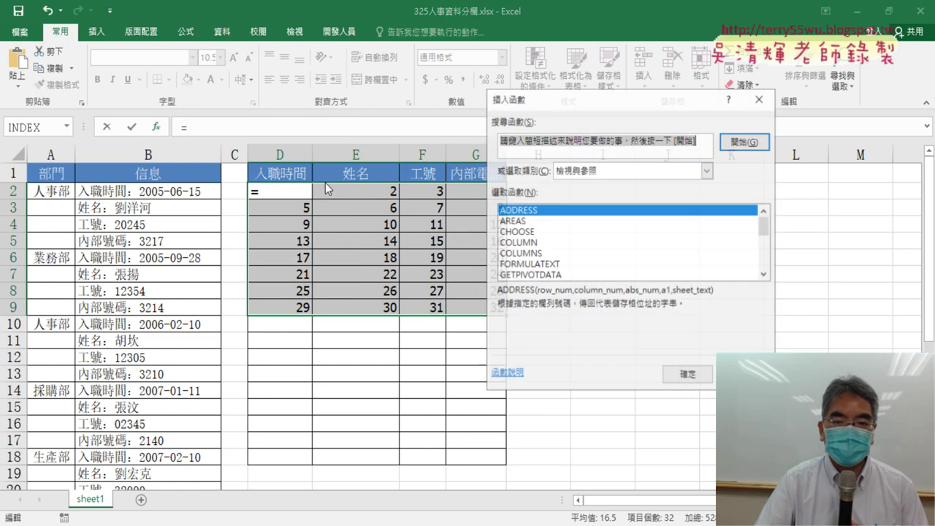
Step: Choose INDEX in its array, row, column form
double_click(765, 274)
double_click(766, 274)
click(766, 274)
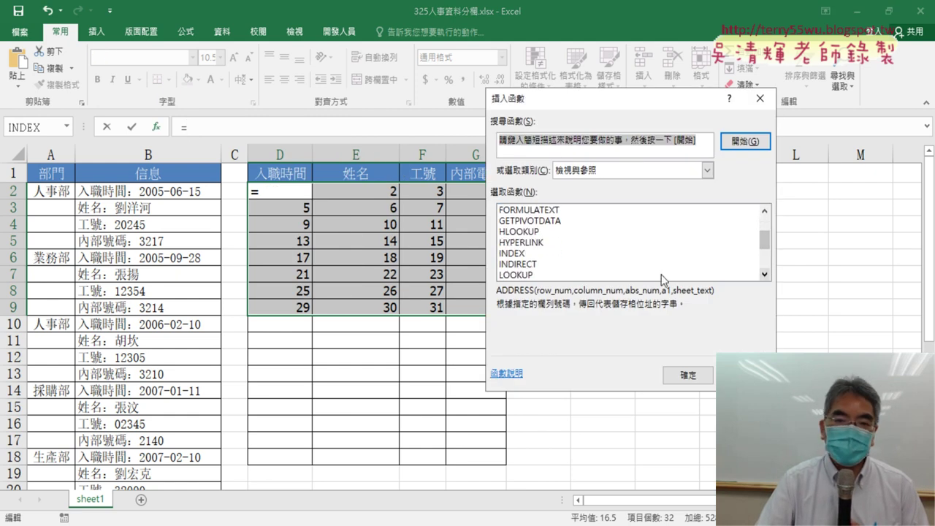
click(512, 253)
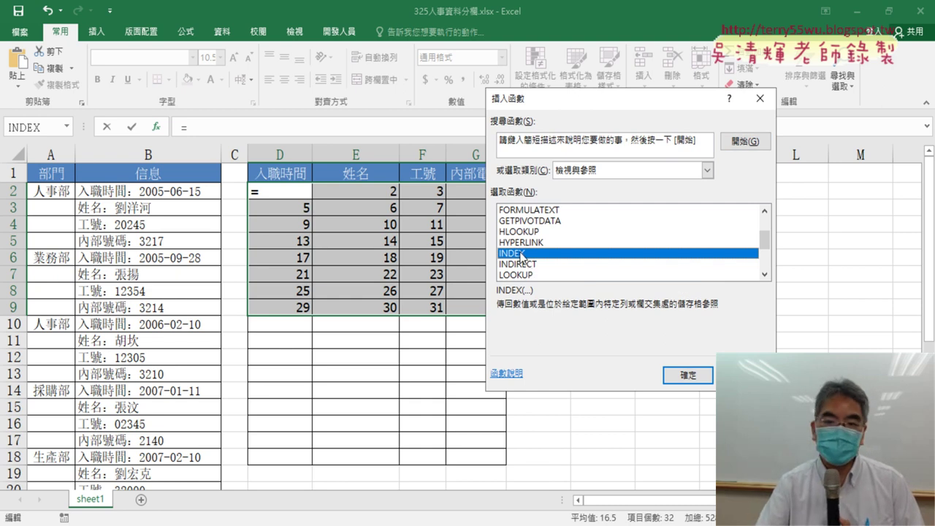
click(689, 377)
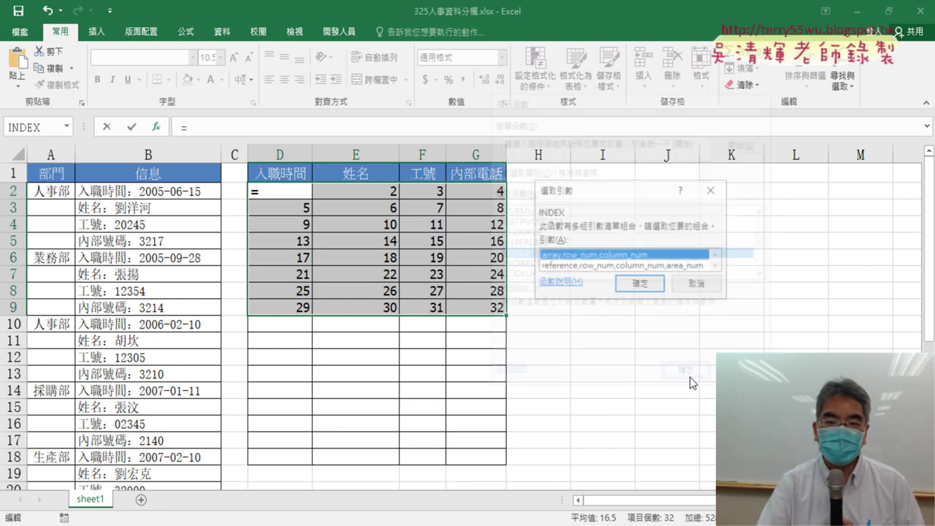
click(641, 284)
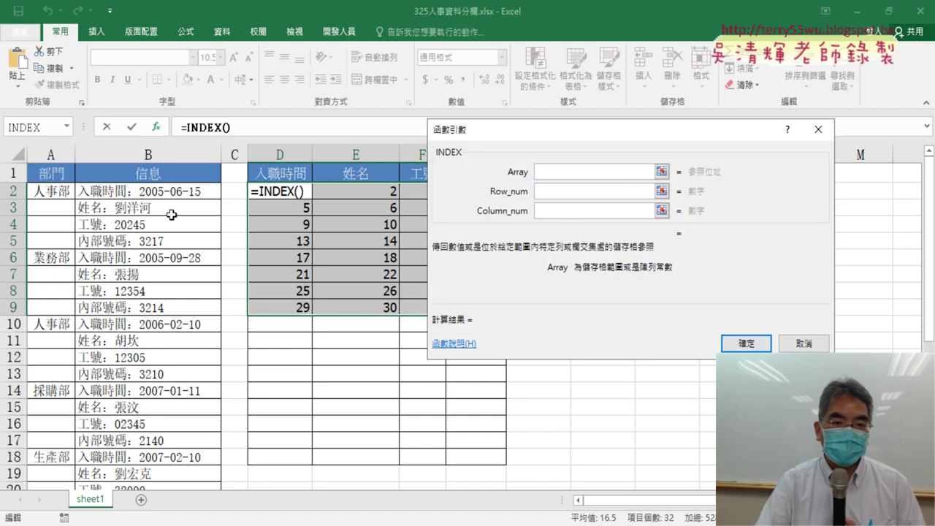
Step: Set INDEX's Array argument to the absolute range $B$2:$B$33
click(149, 191)
key(ctrl+shift+Down)
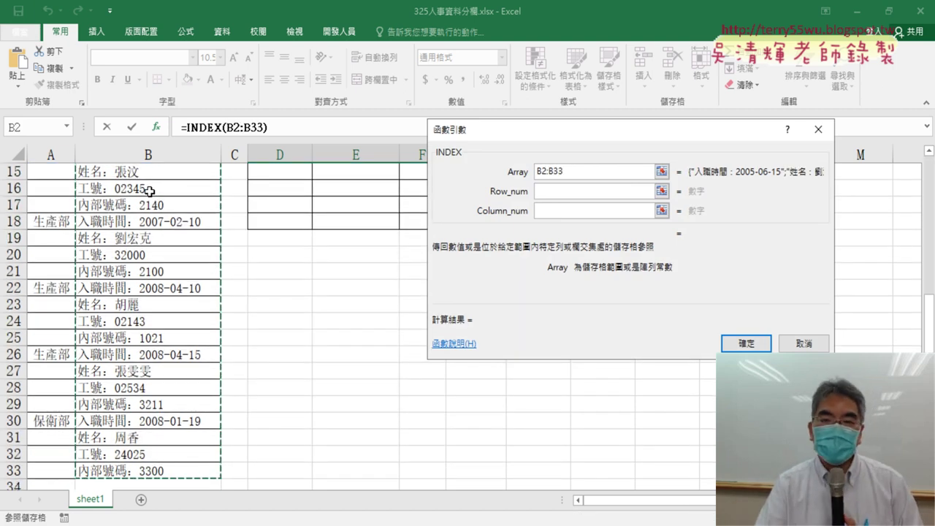
click(553, 196)
click(565, 174)
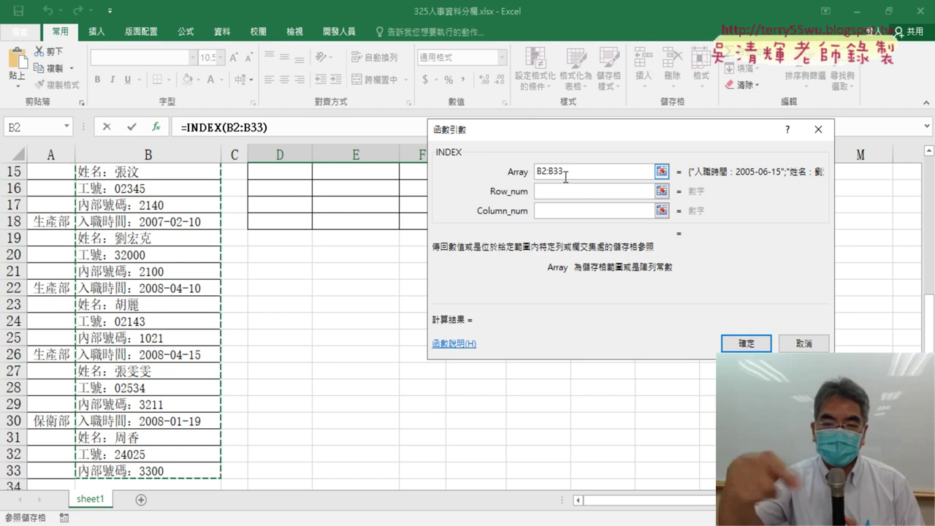
drag(565, 175, 457, 162)
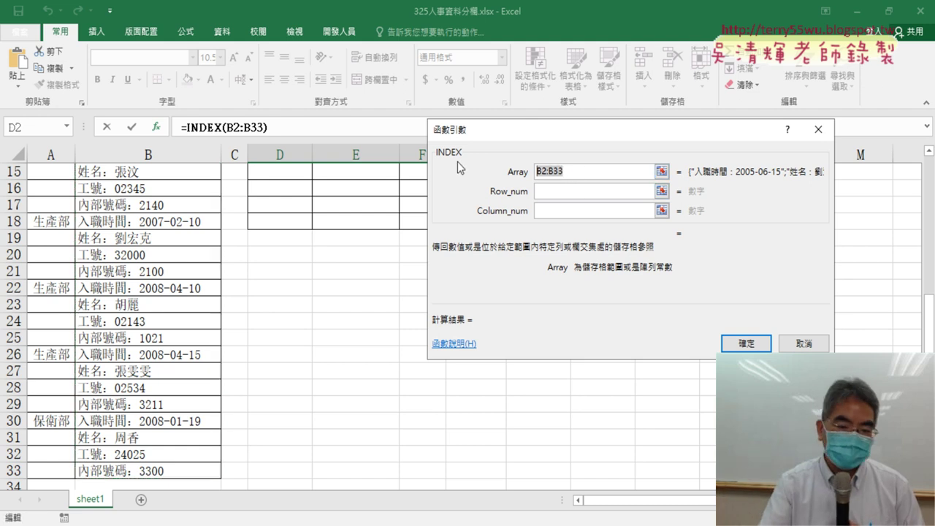
key(F4)
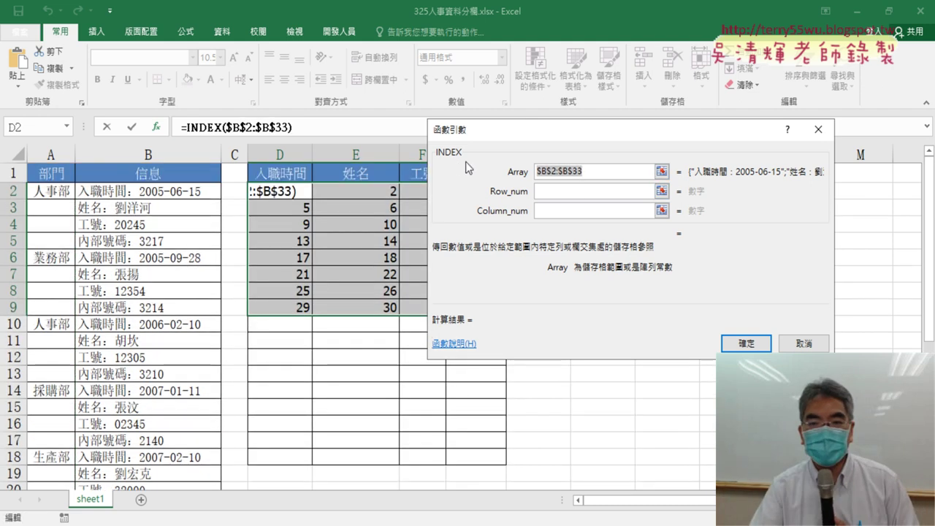
Step: Paste the numbering formula into Row_num, set Column_num to 1, and confirm INDEX
click(552, 191)
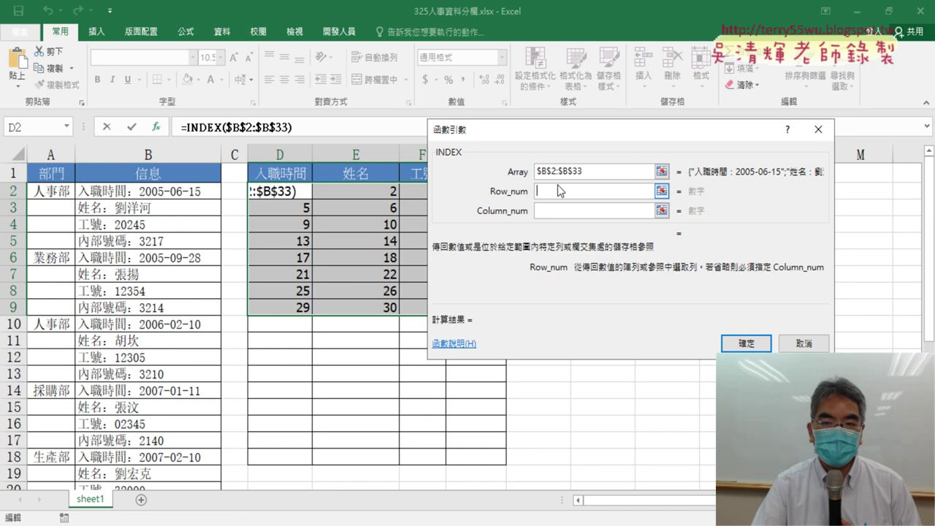
right_click(563, 188)
click(584, 228)
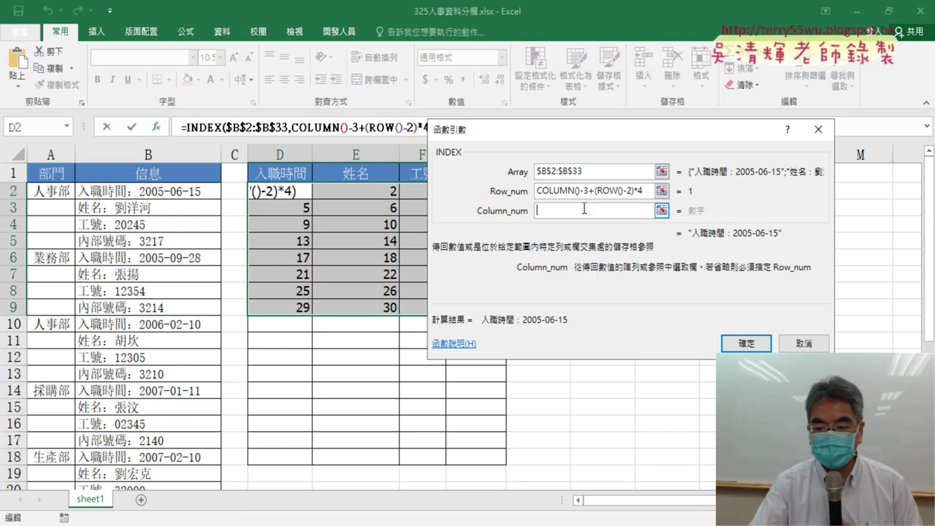
click(584, 210)
text(1)
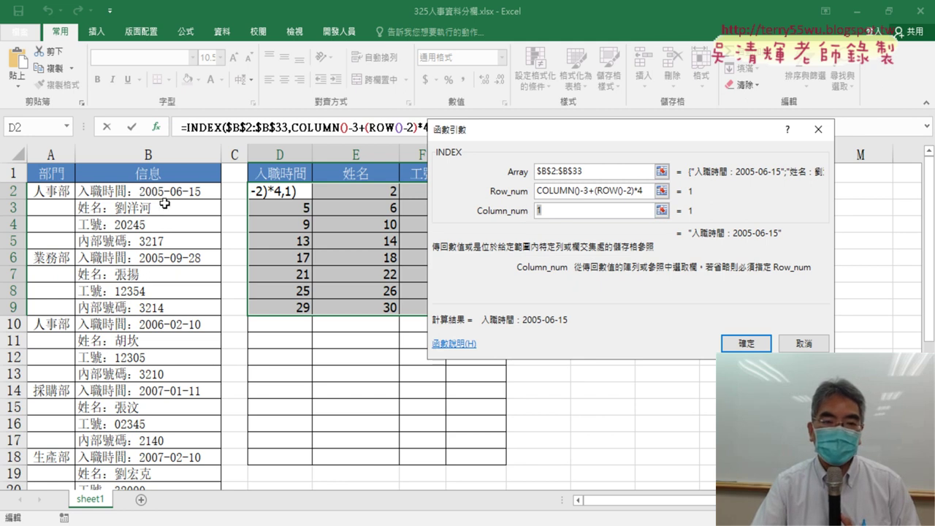
key(shift+Tab)
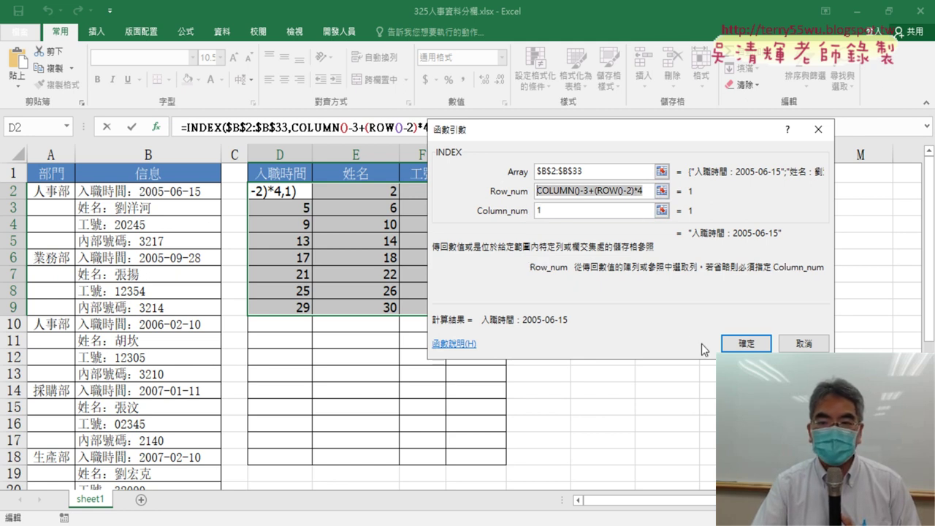
click(745, 344)
Step: Fill D2's INDEX formula across to G2 and down to row 9, then AutoFit columns D–G
click(304, 192)
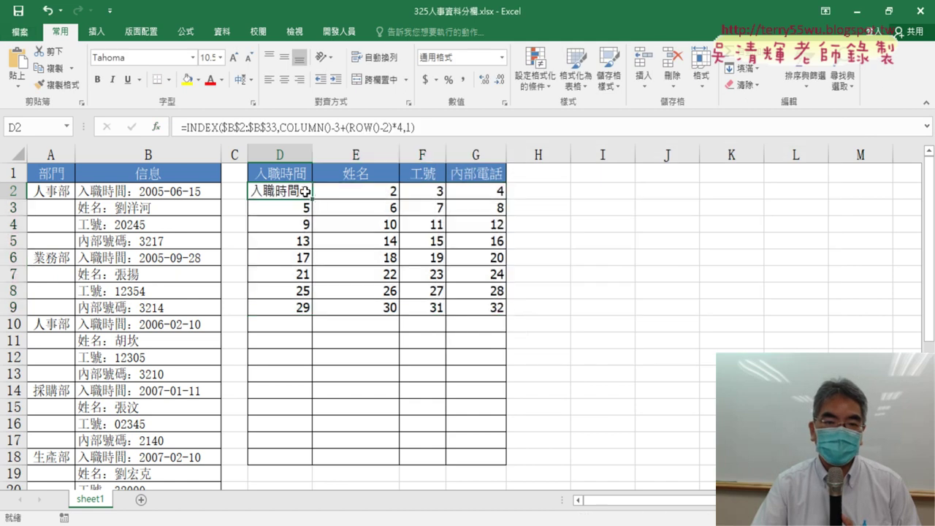
mouse_move(314, 198)
mouse_down()
mouse_move(507, 198)
mouse_move(506, 307)
mouse_up()
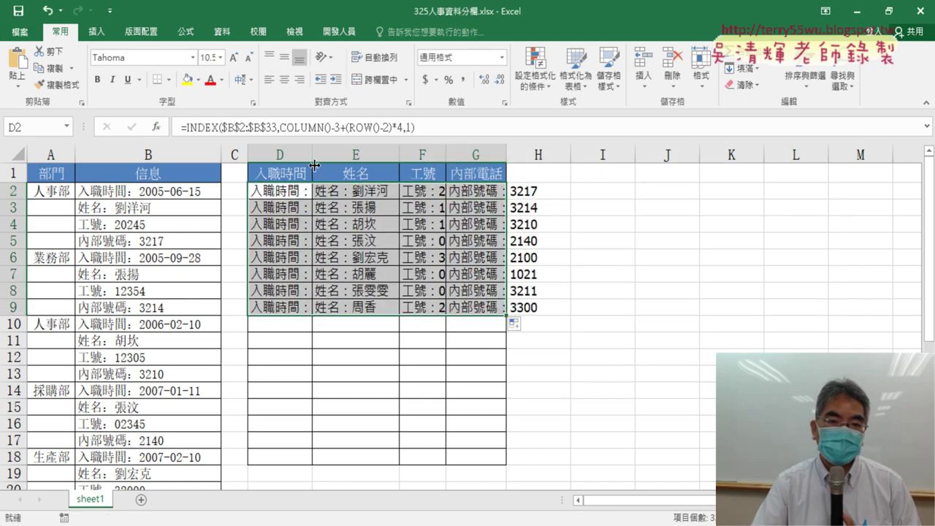
click(292, 154)
drag(292, 155, 486, 154)
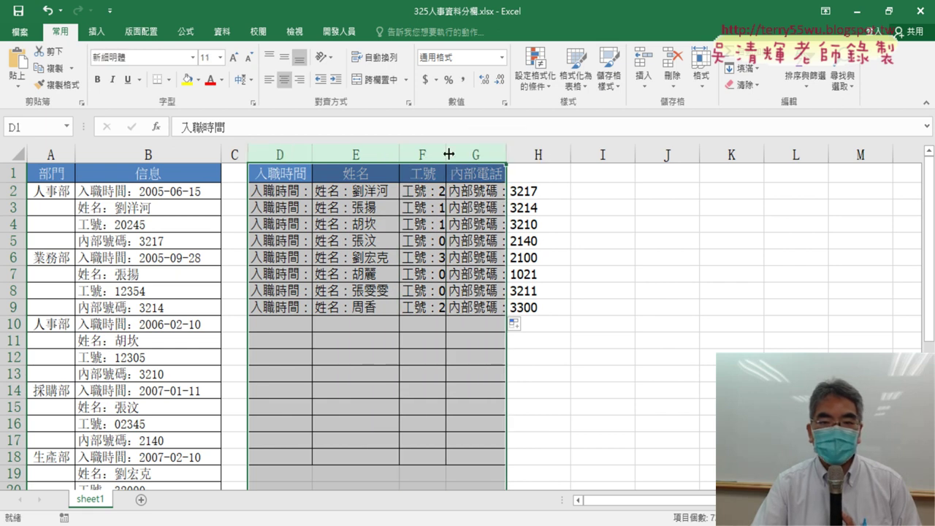
double_click(447, 154)
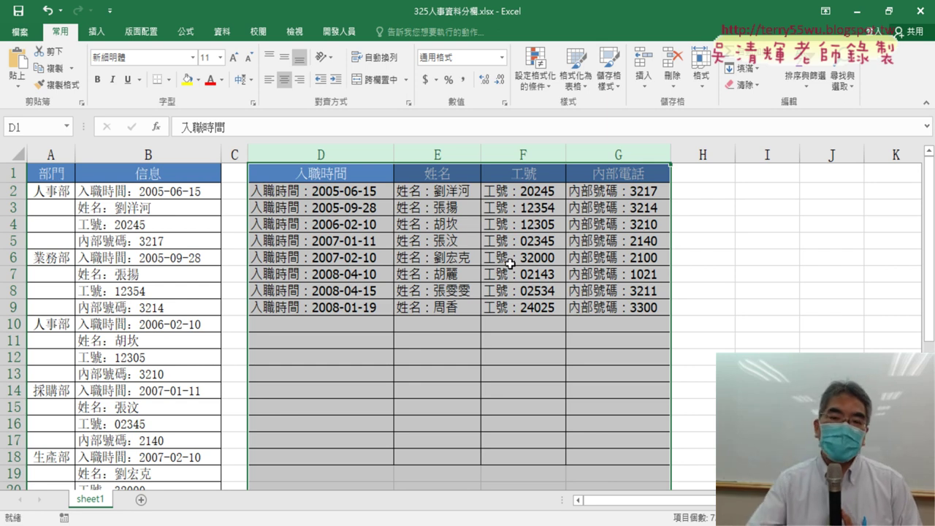
click(328, 173)
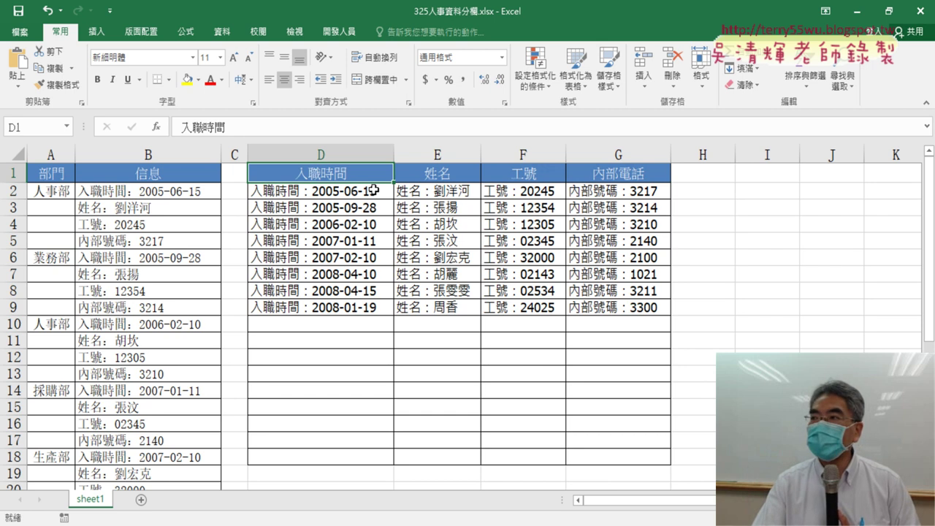
click(285, 193)
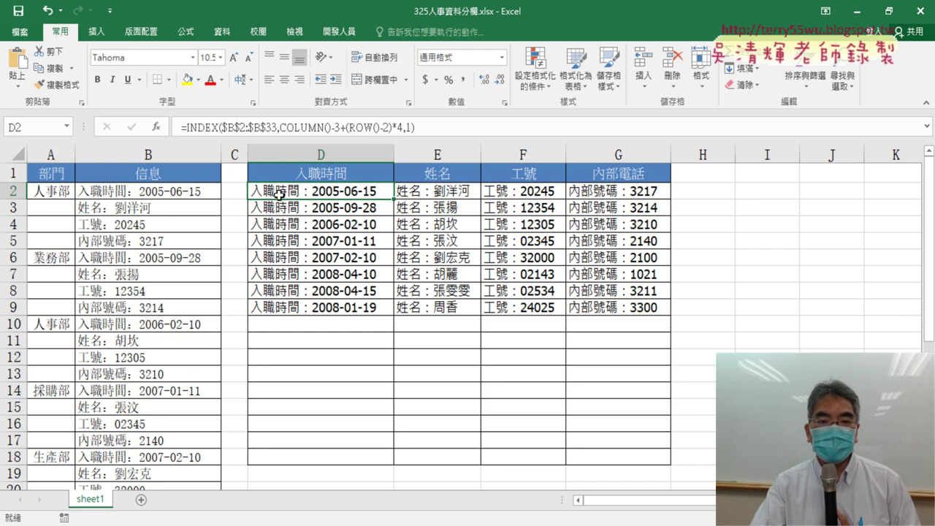
click(323, 172)
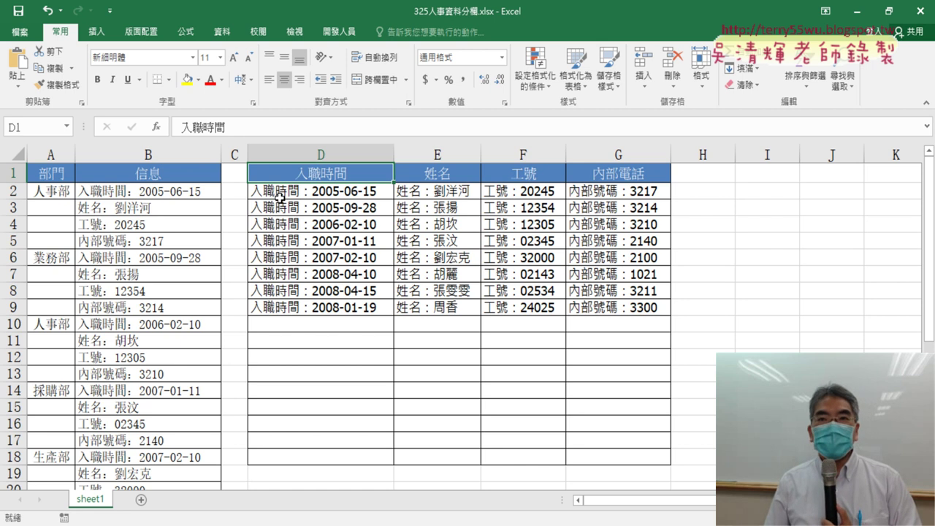
click(298, 196)
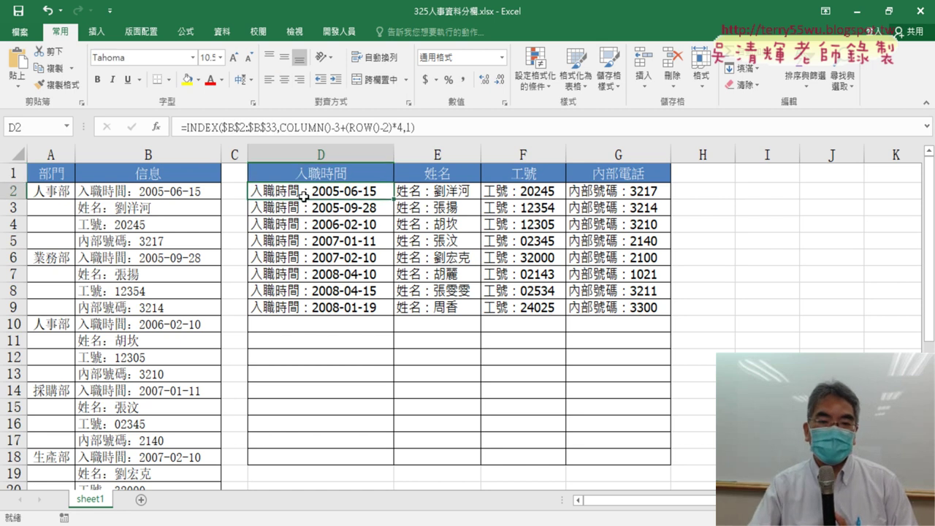
drag(187, 127, 415, 128)
Step: Delete D2's INDEX formula, leaving '=', and reopen Insert Function
right_click(415, 129)
key(Escape)
key(Delete)
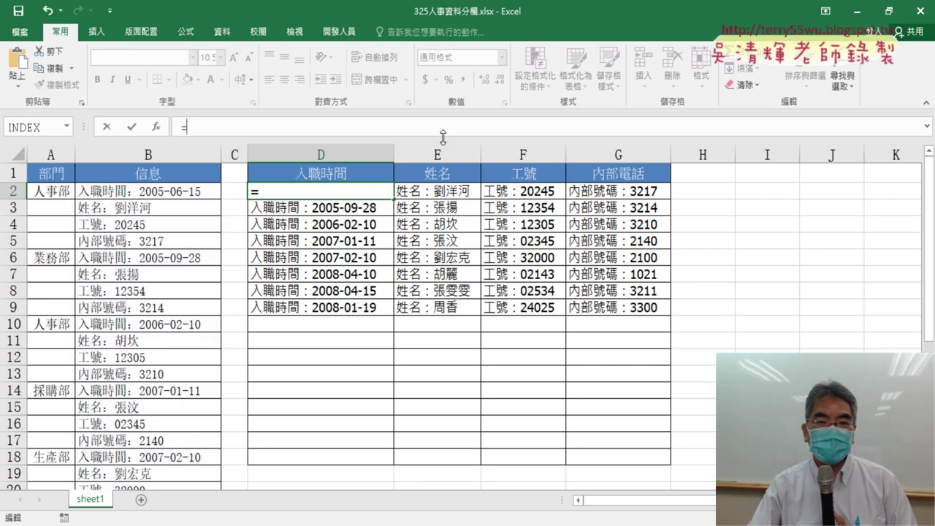
click(157, 128)
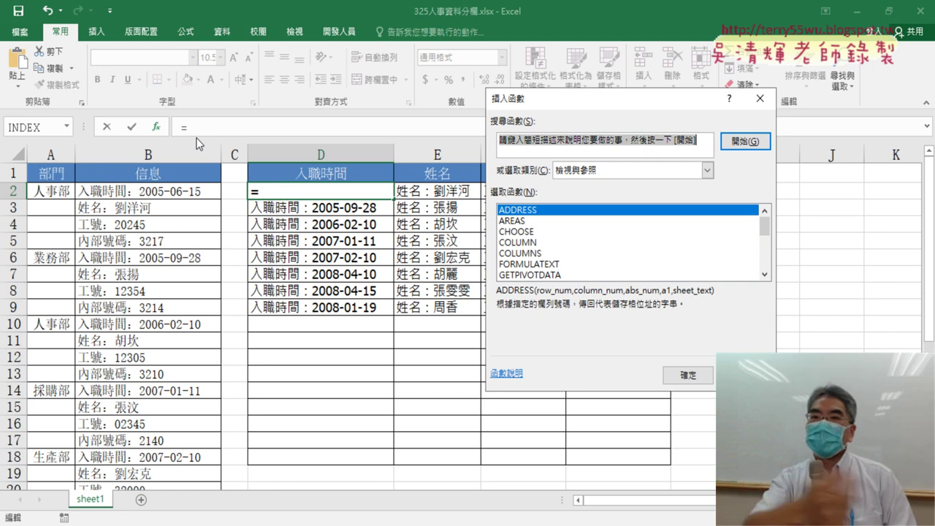
Step: Pick MID from the 文字 (Text) category to open its Function Arguments
click(765, 275)
triple_click(765, 275)
triple_click(764, 274)
click(765, 275)
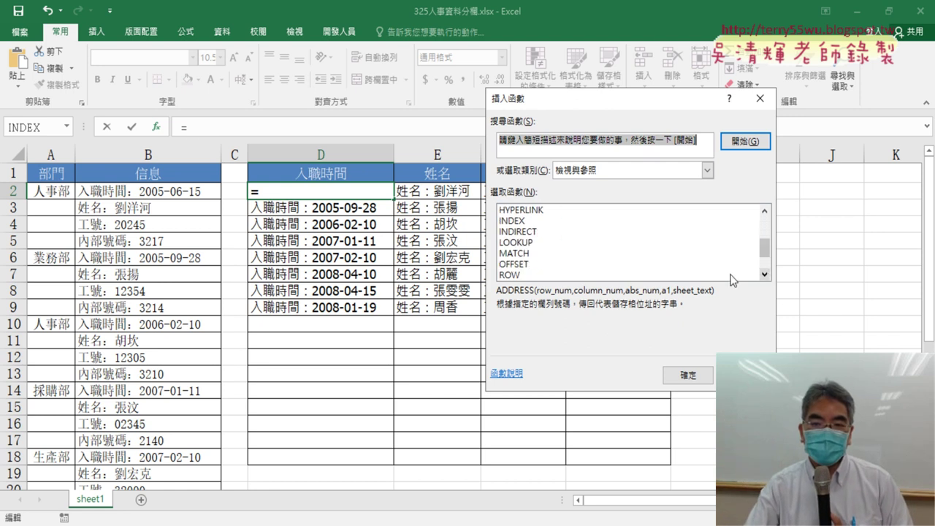
click(707, 170)
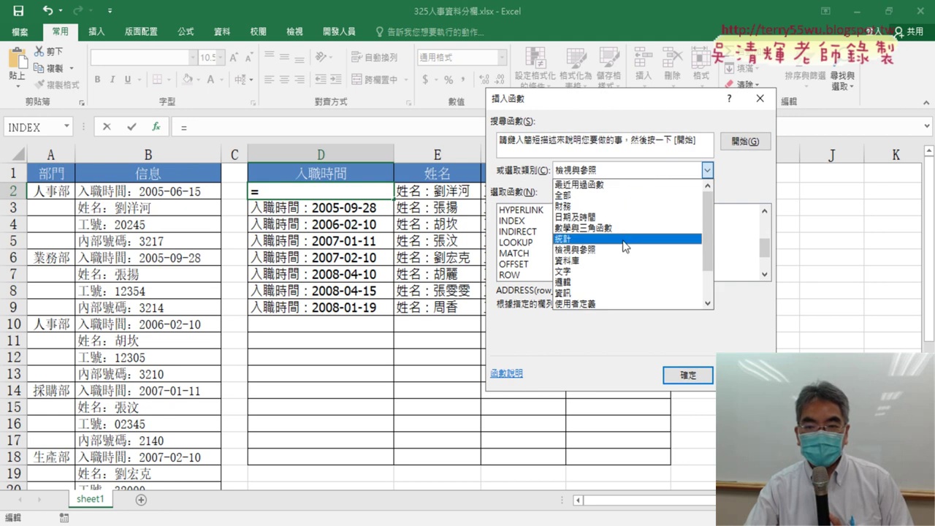
click(625, 271)
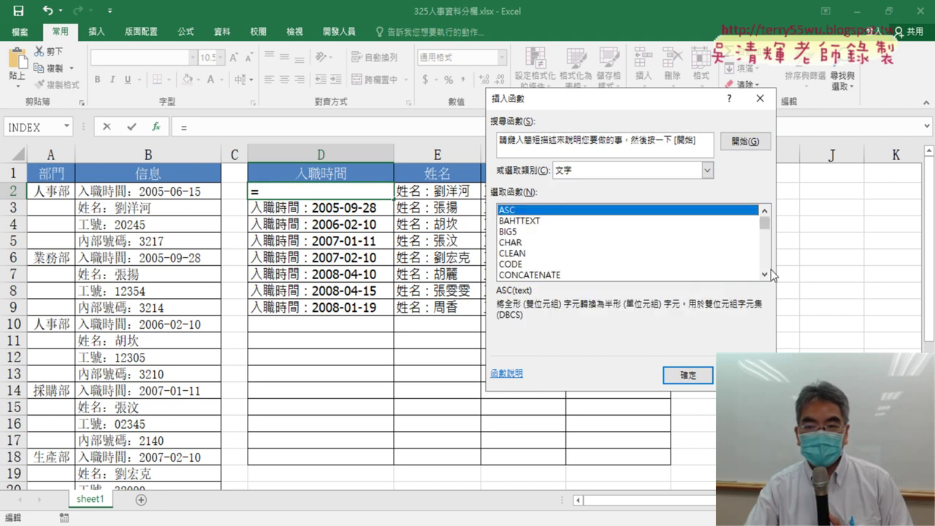
double_click(765, 274)
triple_click(765, 275)
triple_click(765, 274)
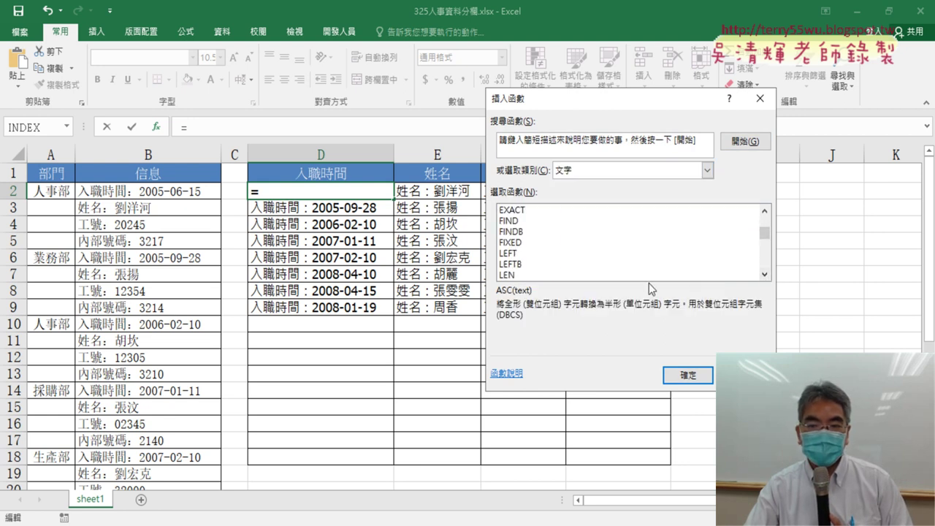
double_click(765, 275)
double_click(764, 275)
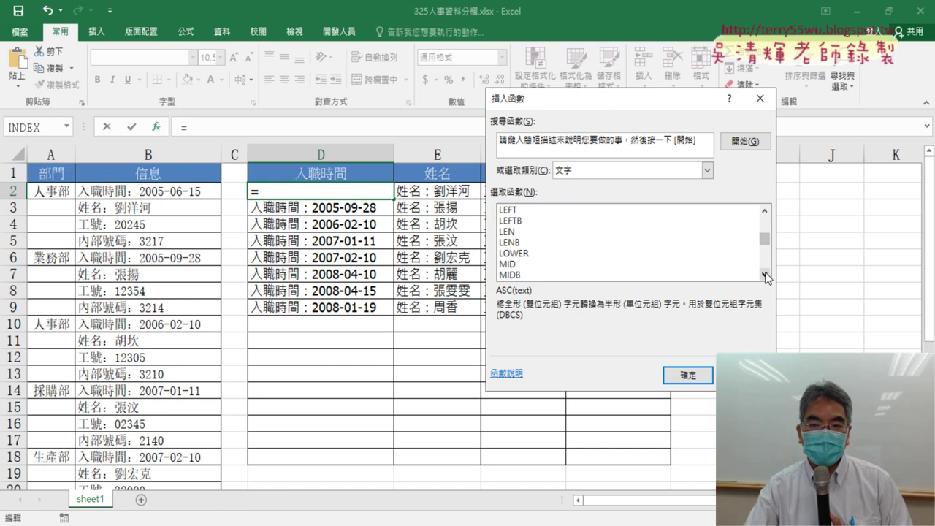
click(596, 256)
click(594, 265)
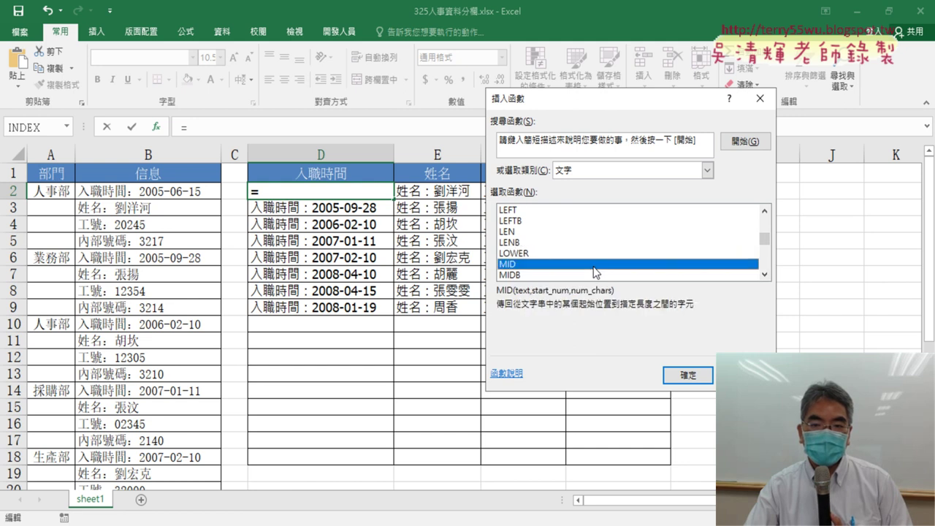
double_click(594, 264)
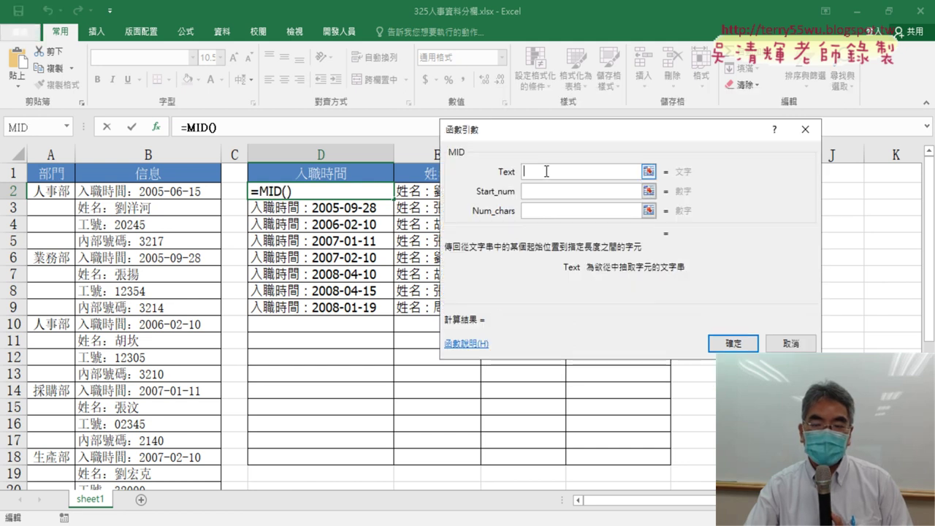
Step: Paste the INDEX lookup into MID's Text argument
right_click(544, 173)
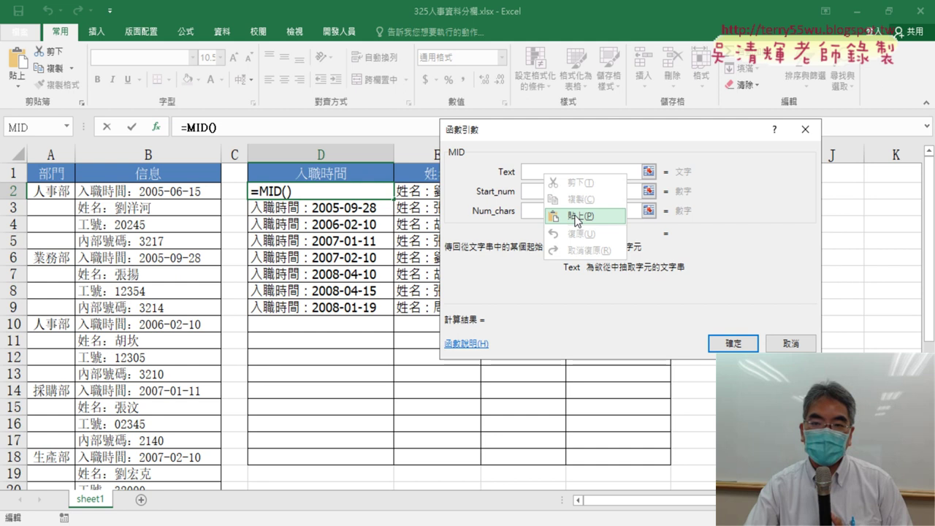
click(576, 213)
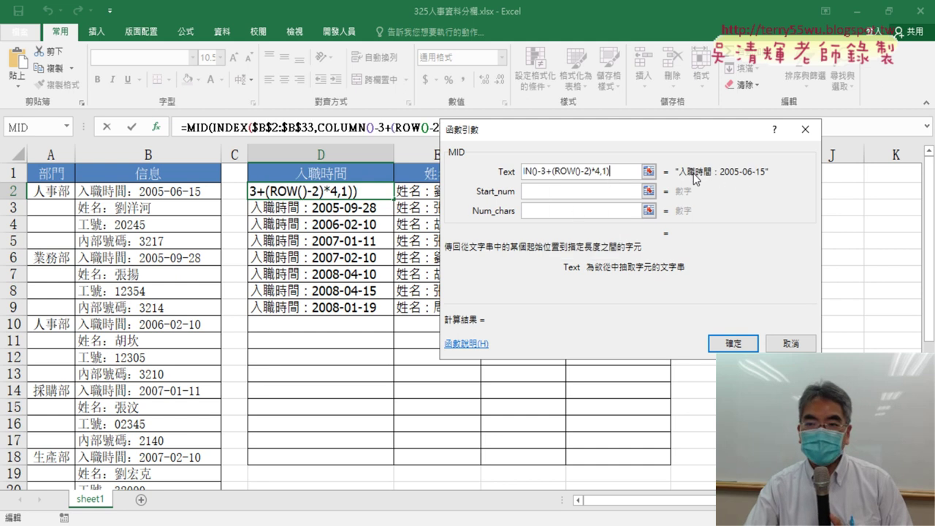
click(585, 192)
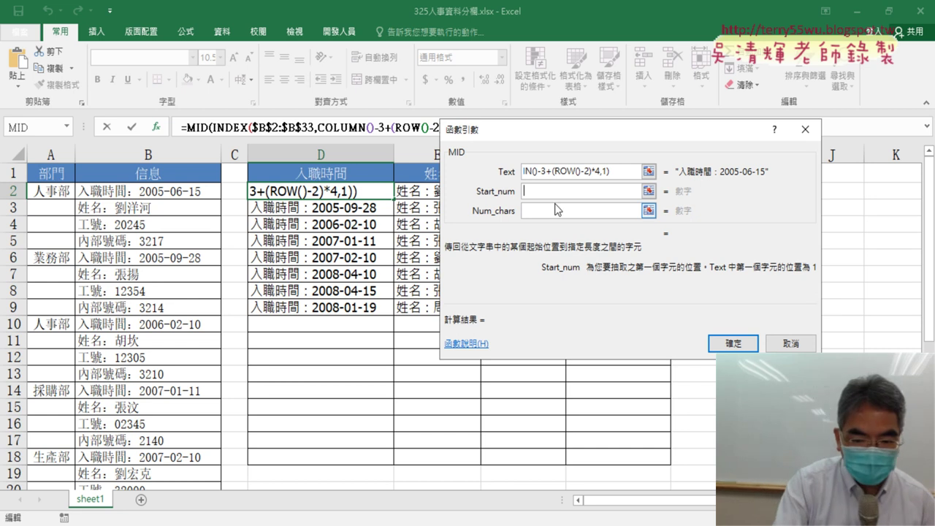
Step: Set MID's Start_num to len(D1)+2, which evaluates to 6
text(ㄌ)
key(BackSpace)
text(le)
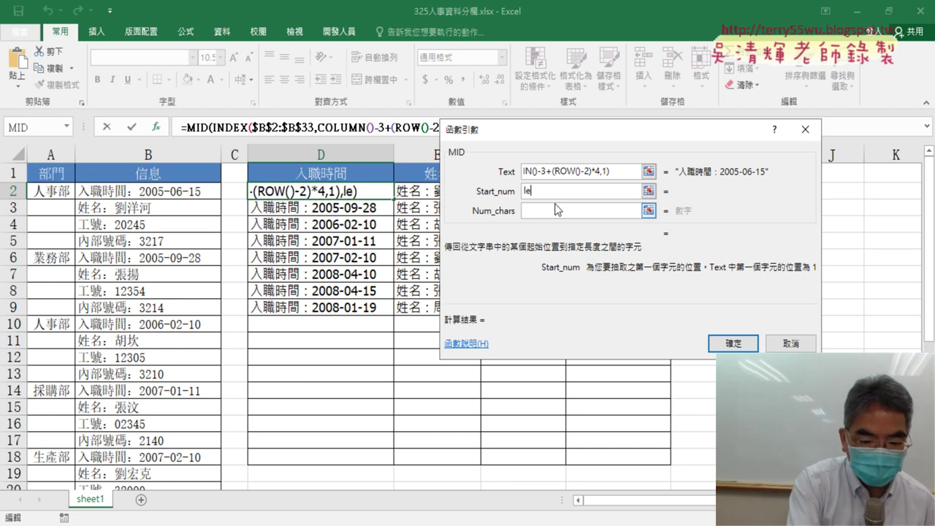
text(n()
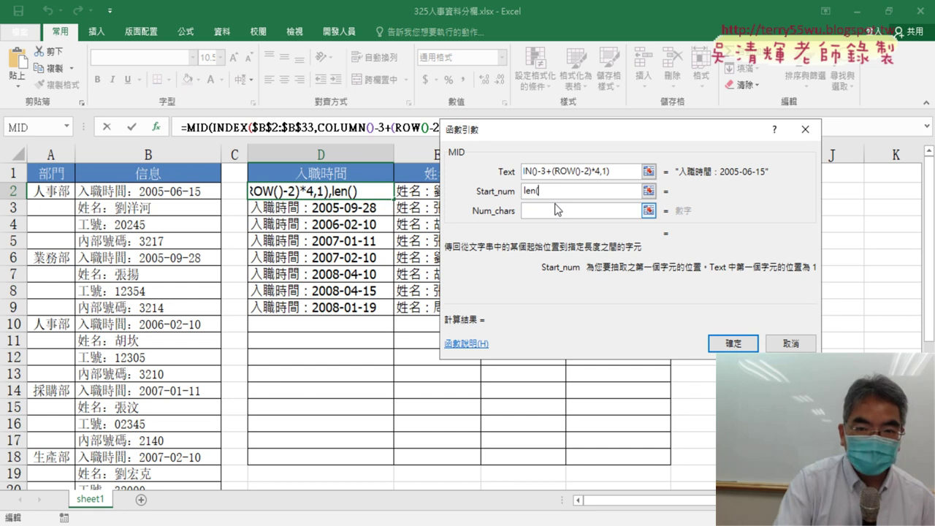
click(332, 173)
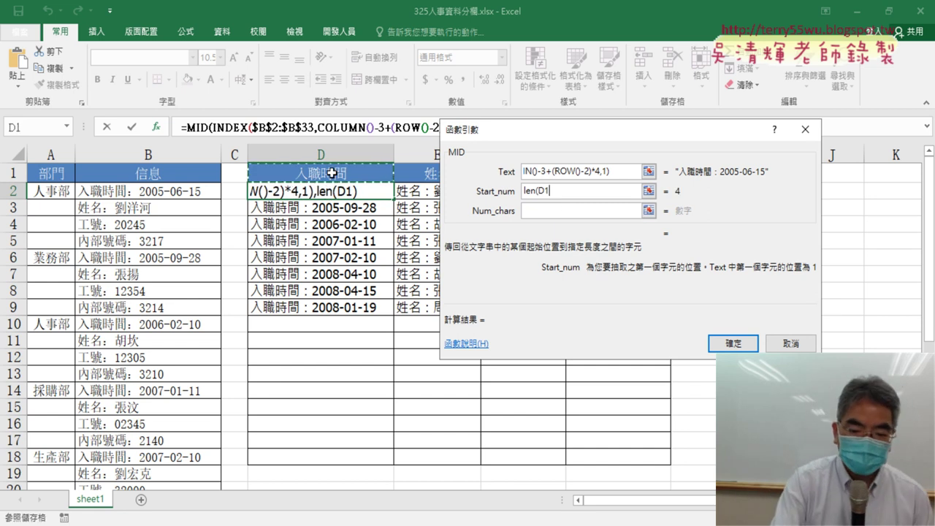
text())
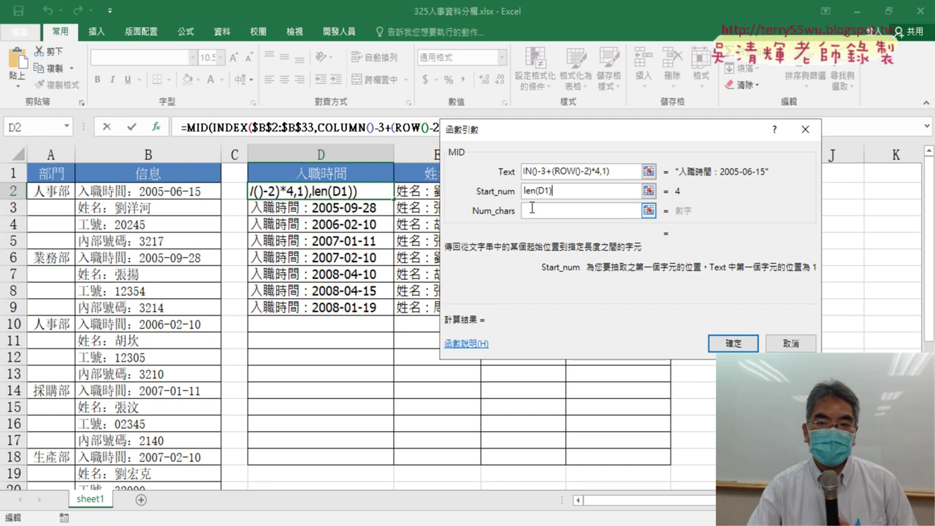
text(+2)
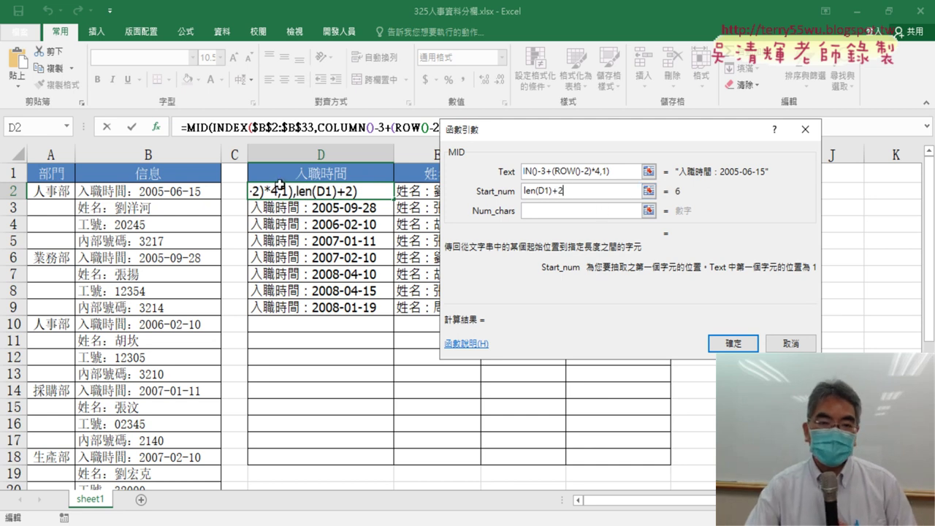
click(555, 211)
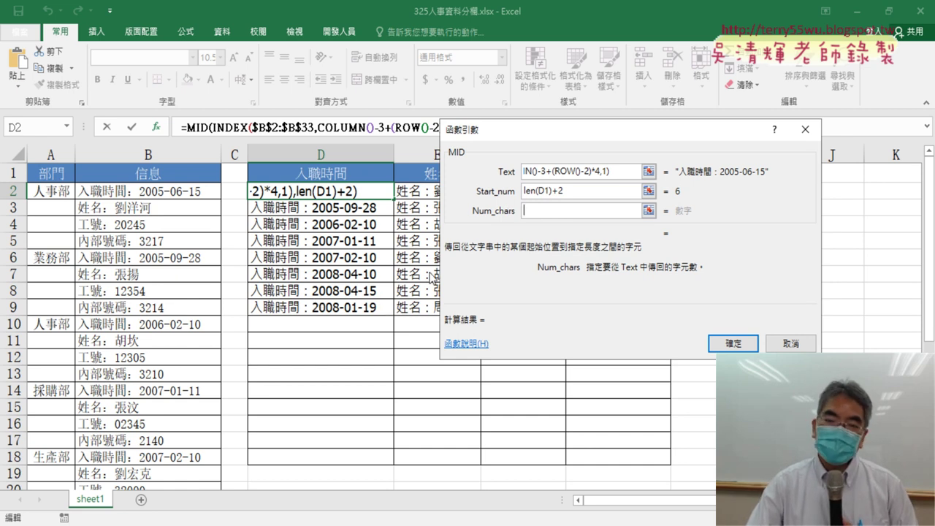
Step: Enter 99 as MID's Num_chars so the preview shows only 2005-06-15
mouse_move(562, 130)
mouse_down()
mouse_move(768, 158)
mouse_move(873, 274)
mouse_move(399, 253)
mouse_up()
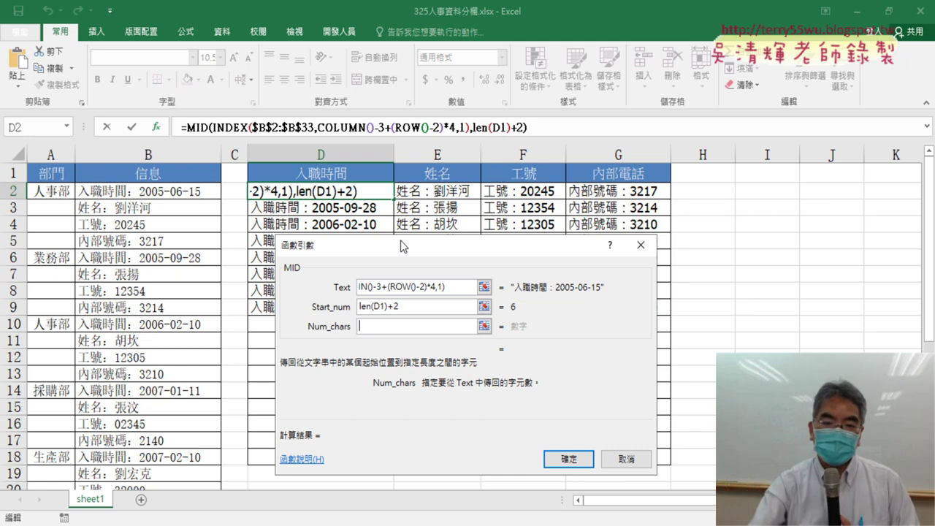
text(99)
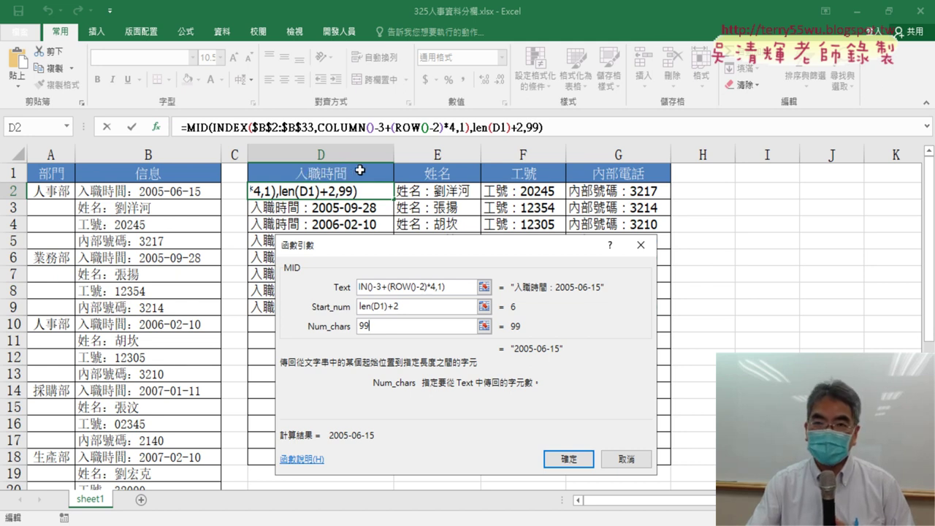
Step: Change Start_num to len(D$1)+2 and confirm the MID formula in D2
click(380, 306)
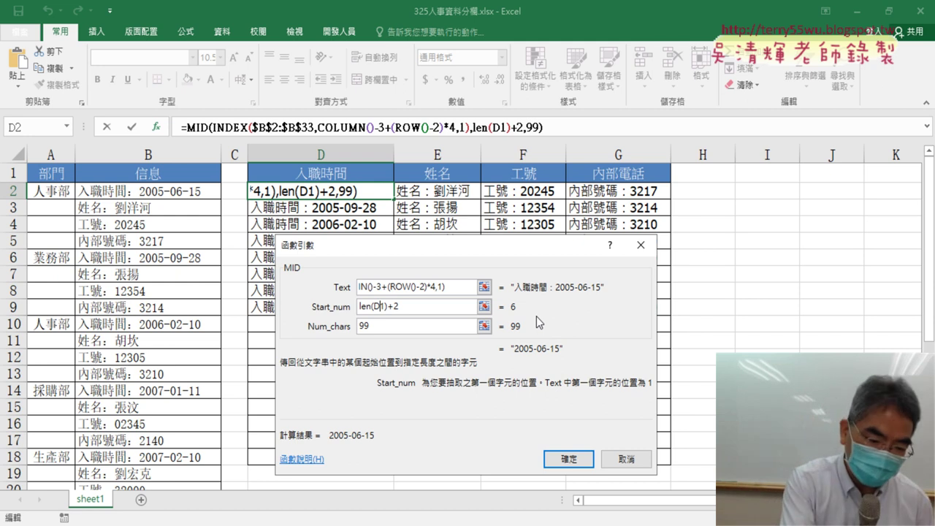
text($)
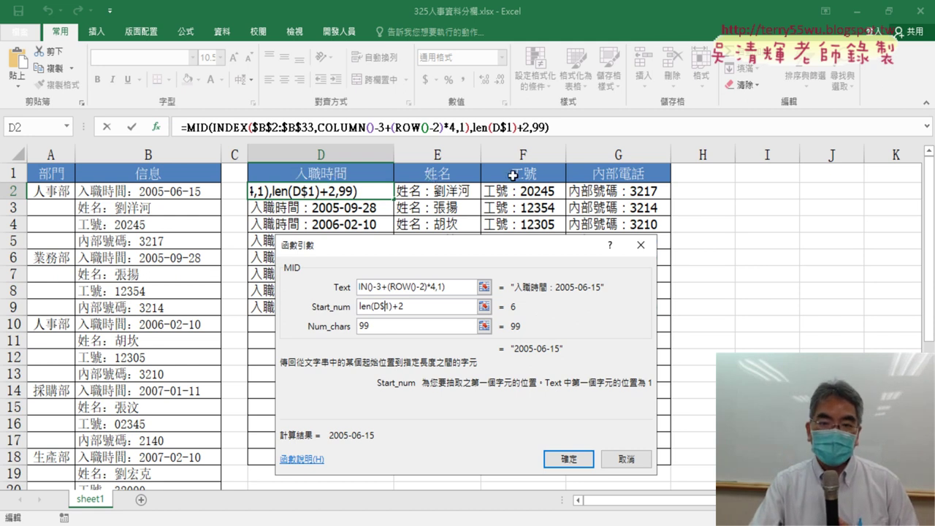
click(569, 460)
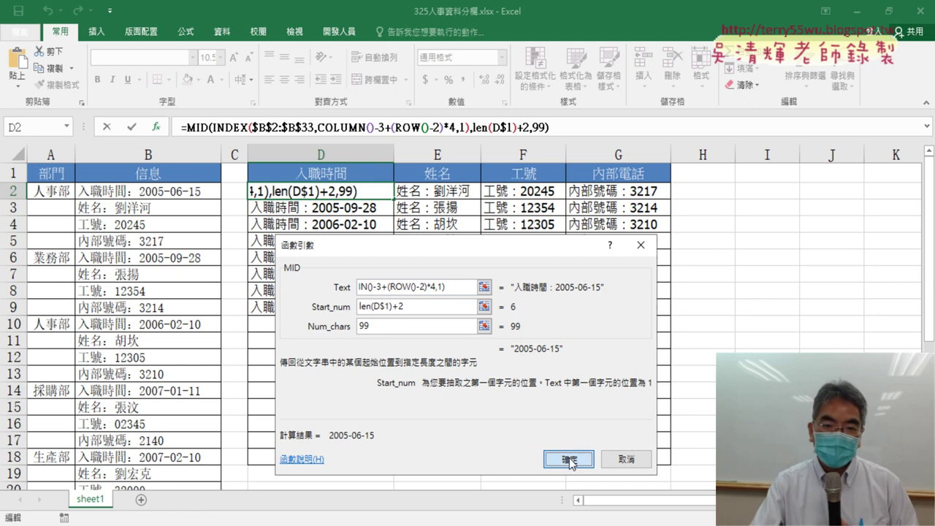
click(569, 460)
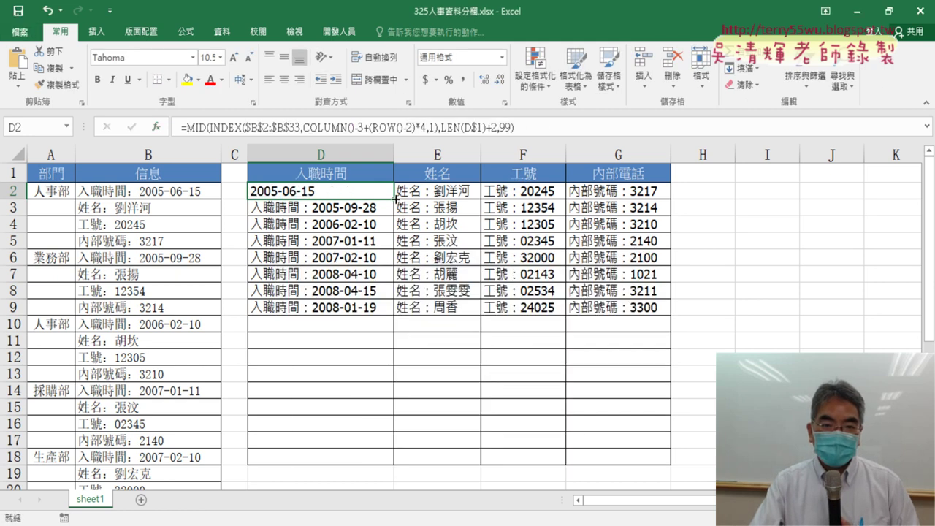
Step: Fill D2's MID formula through D2:G9 and AutoFit columns D–G
mouse_move(395, 199)
mouse_down()
mouse_move(663, 198)
mouse_move(655, 314)
mouse_up()
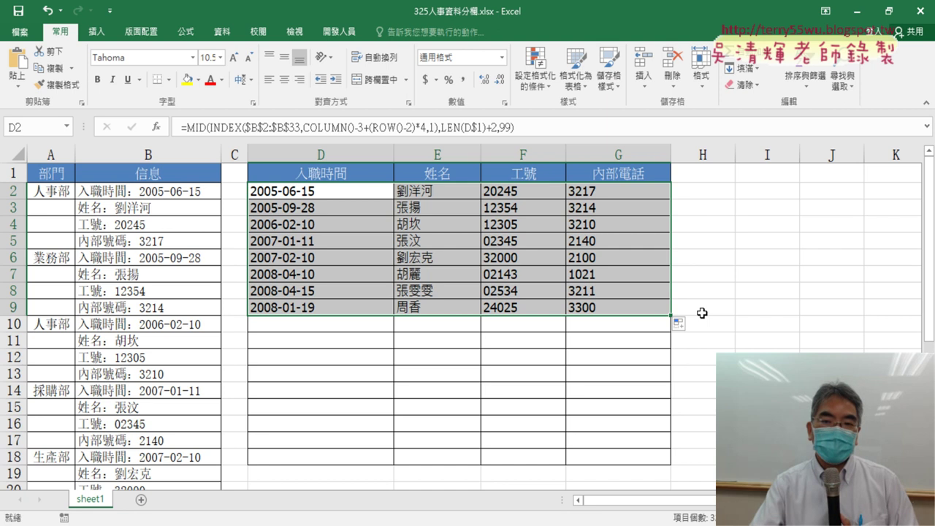
drag(321, 154, 624, 144)
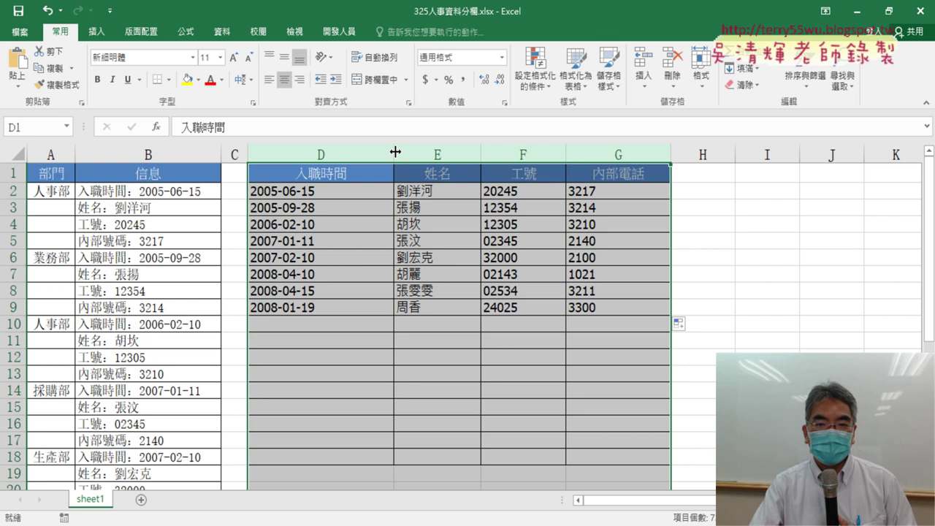
double_click(395, 152)
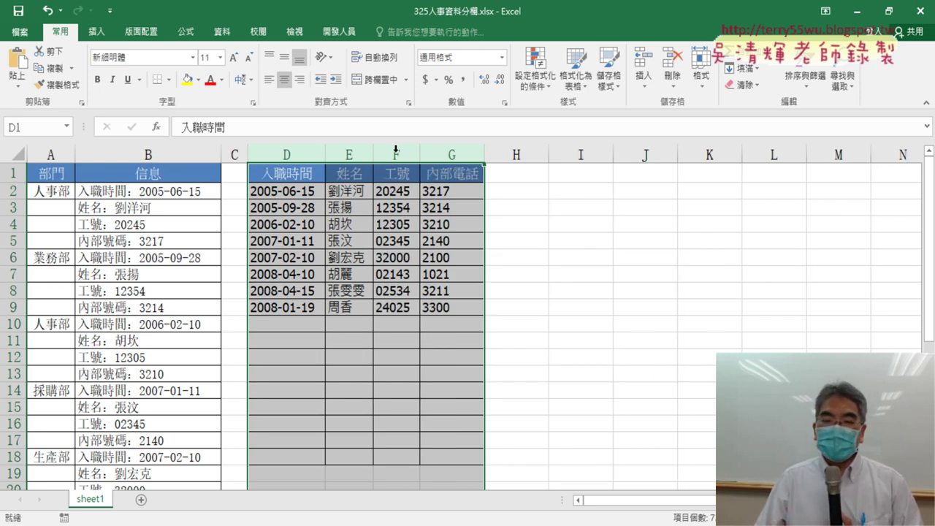
Step: Reopen D2's MID arguments and highlight the +2 in Start_num LEN(D$1)+2
click(294, 189)
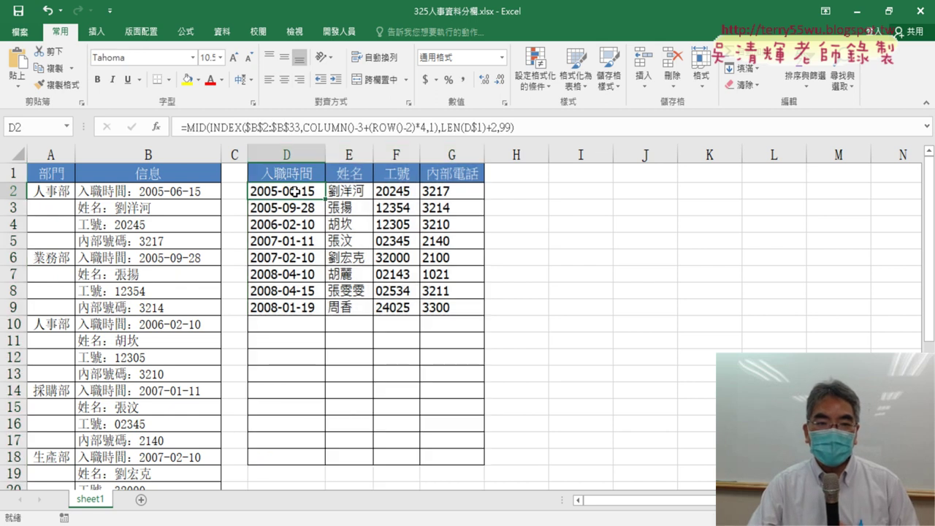
click(199, 128)
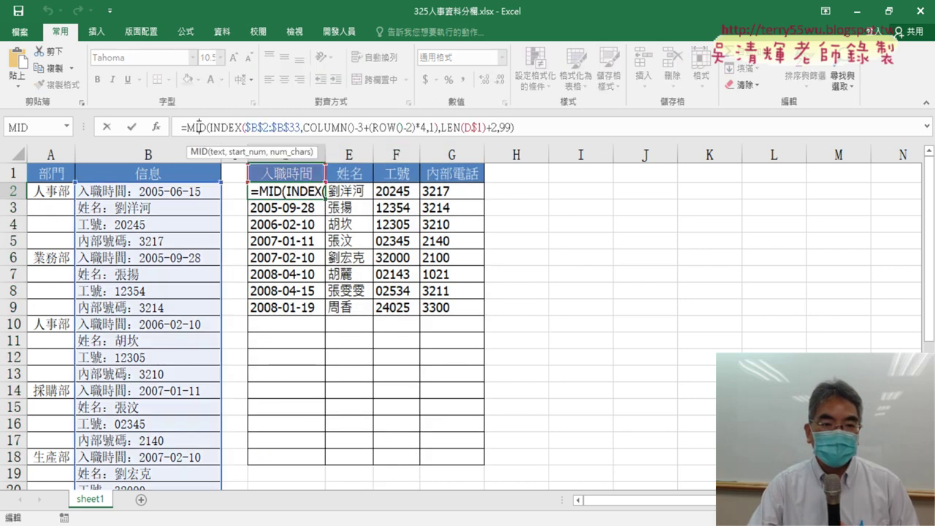
click(159, 127)
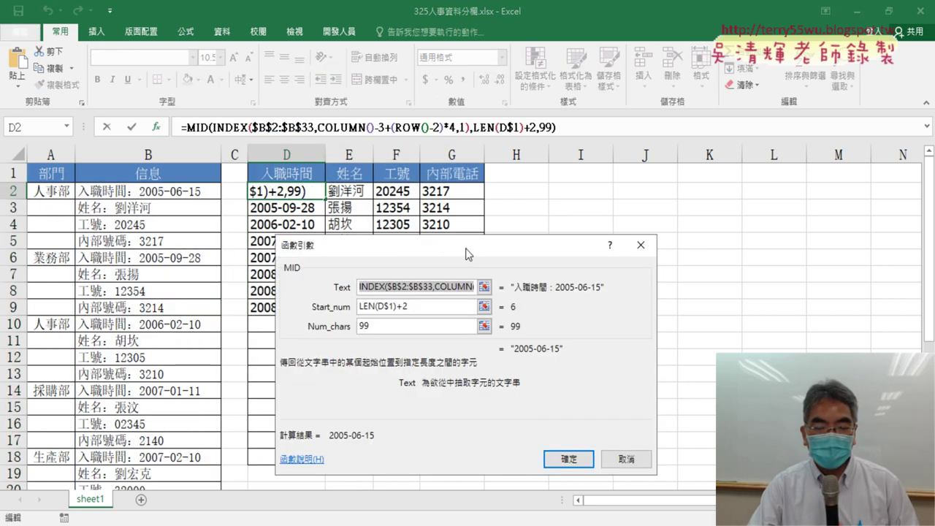
drag(466, 253, 669, 117)
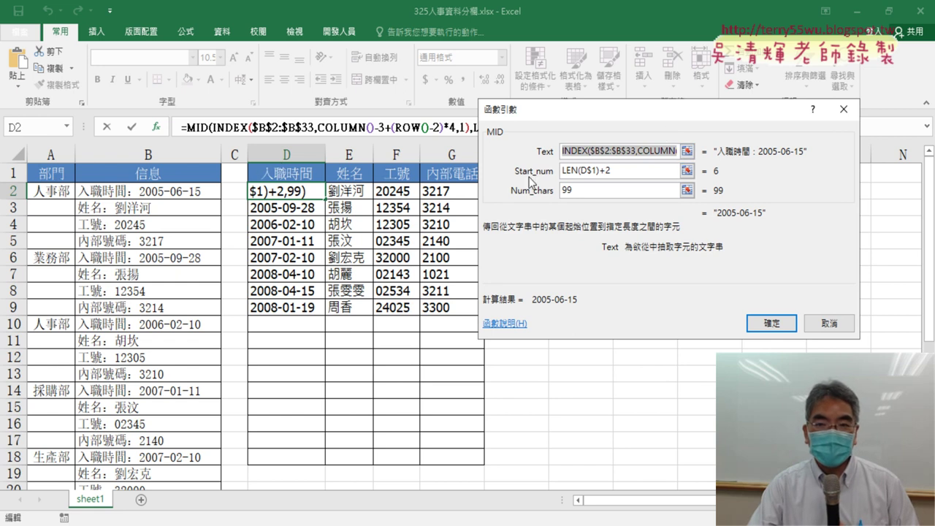
drag(599, 170, 620, 178)
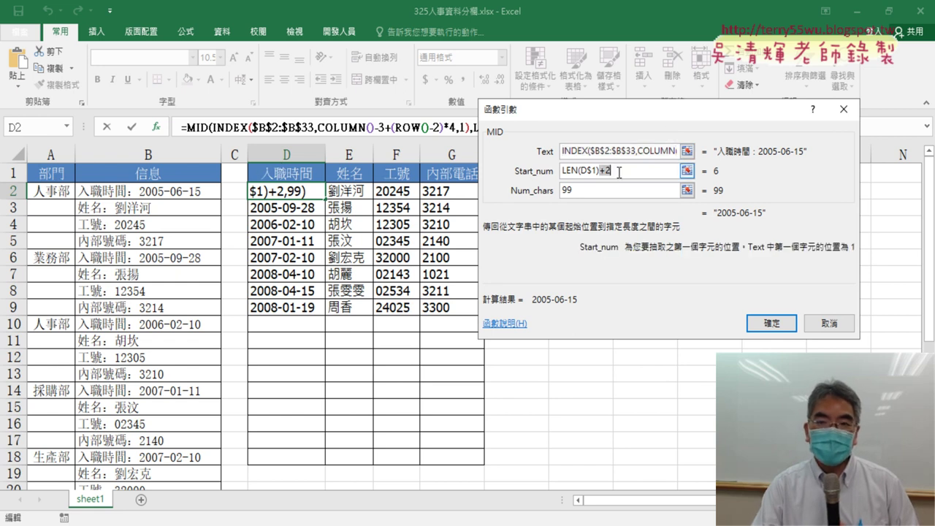